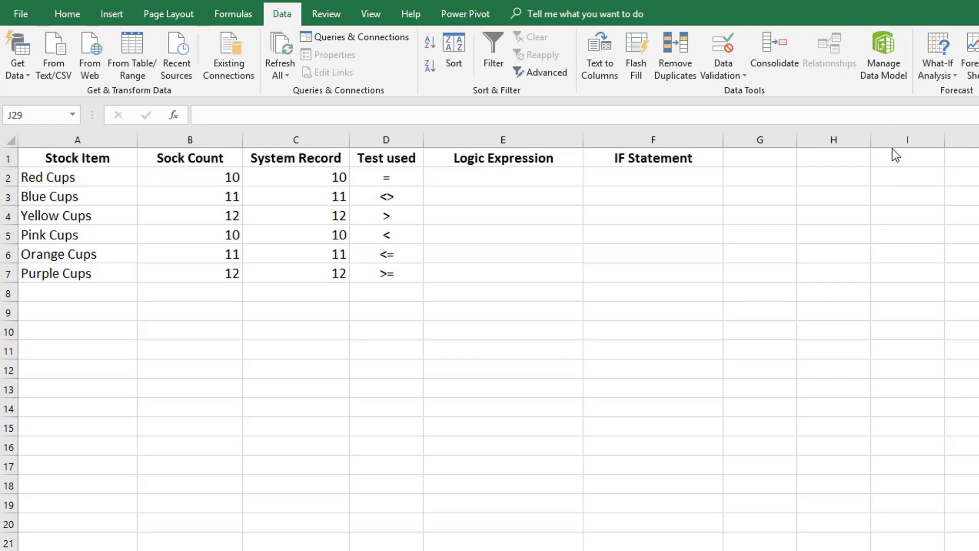
- Enter the equality test =B2=C2 in the Logic Expression cell E2 for Red Cups
click(481, 176)
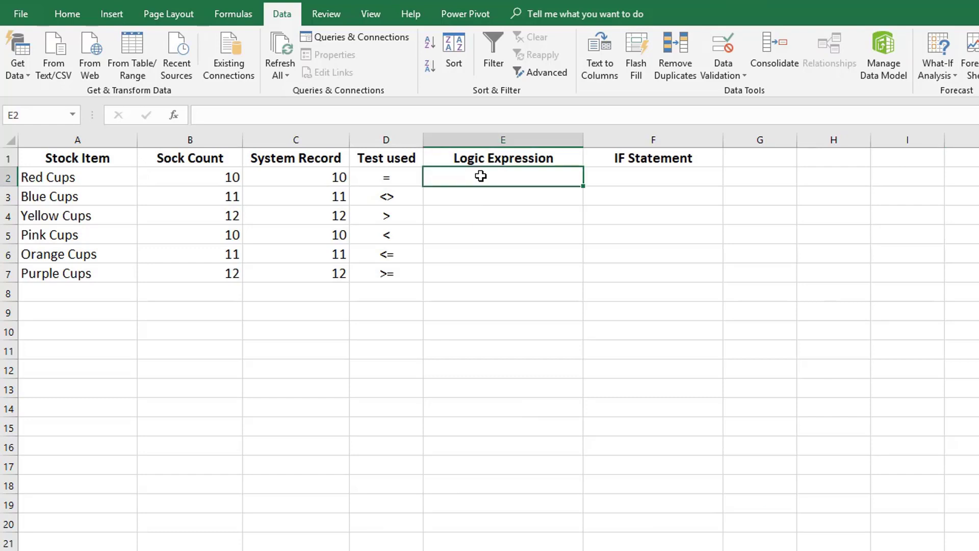
text(=)
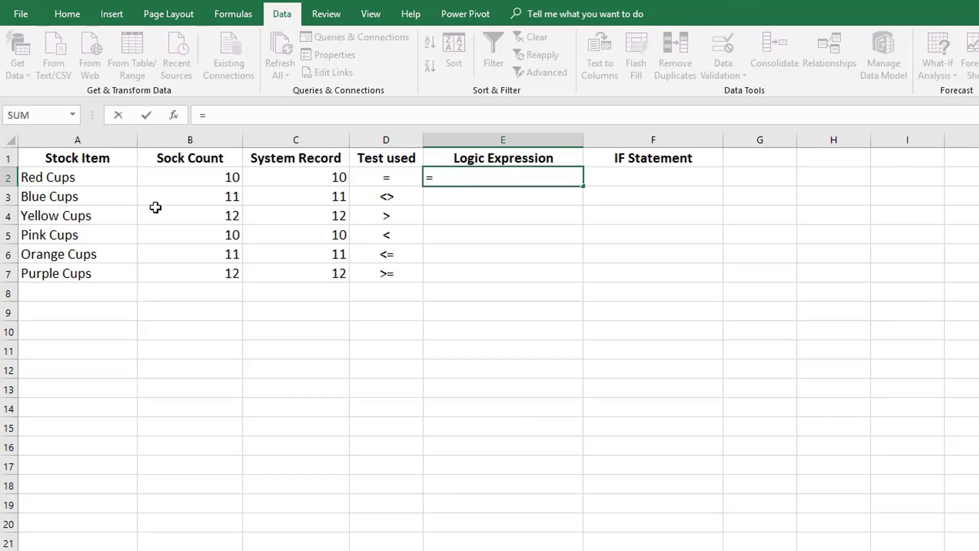
click(175, 175)
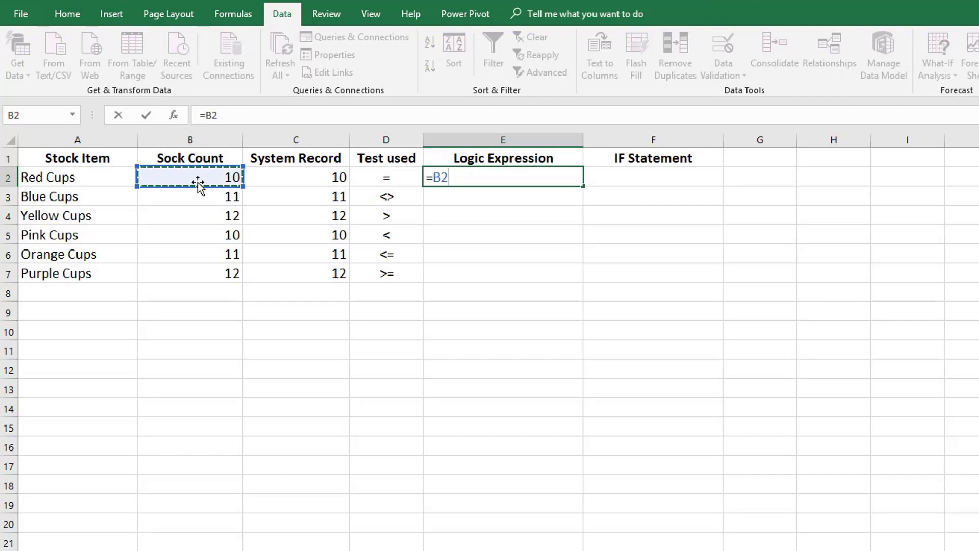
text(=)
click(278, 179)
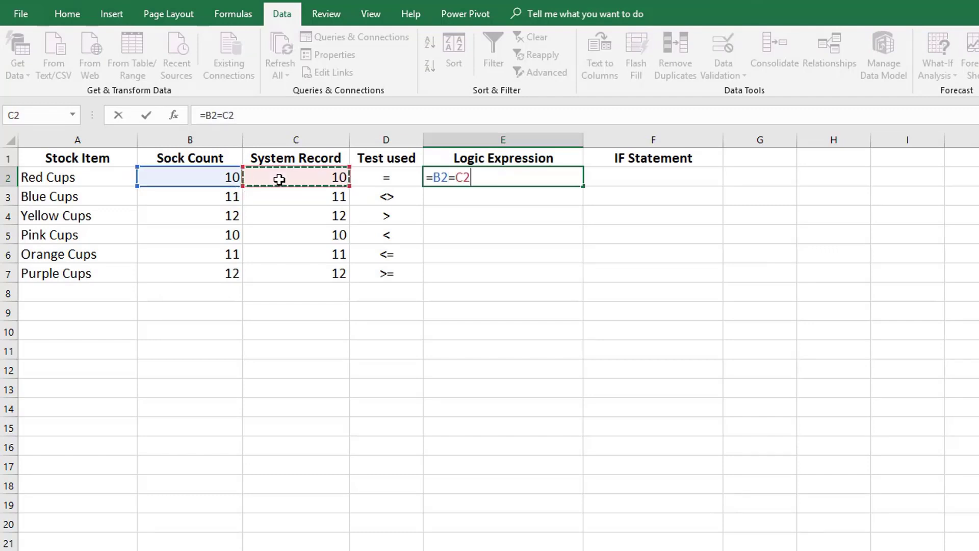
key(Return)
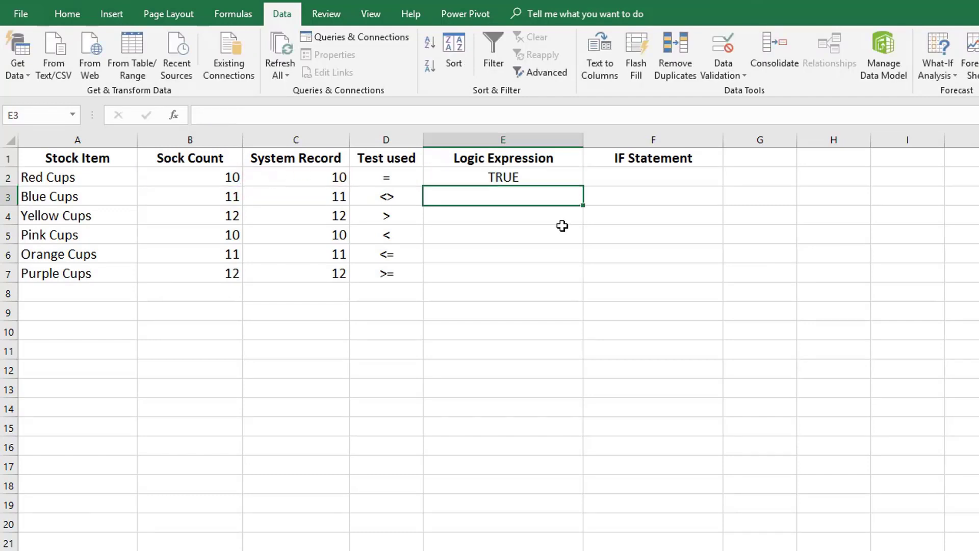
- Enter the not-equal test =B3<>C3 in the Logic Expression cell E3 for Blue Cups
text(=)
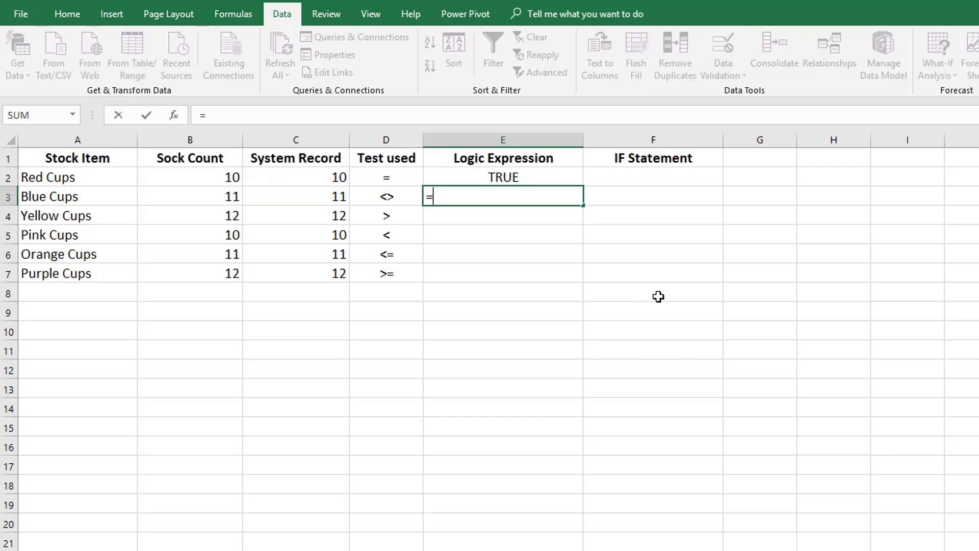
click(212, 195)
text(<>)
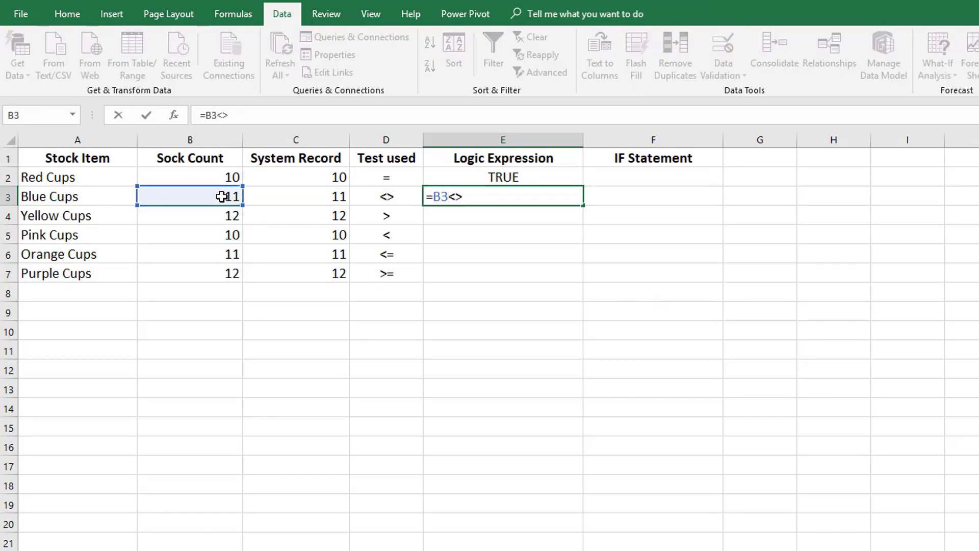
click(289, 194)
key(Return)
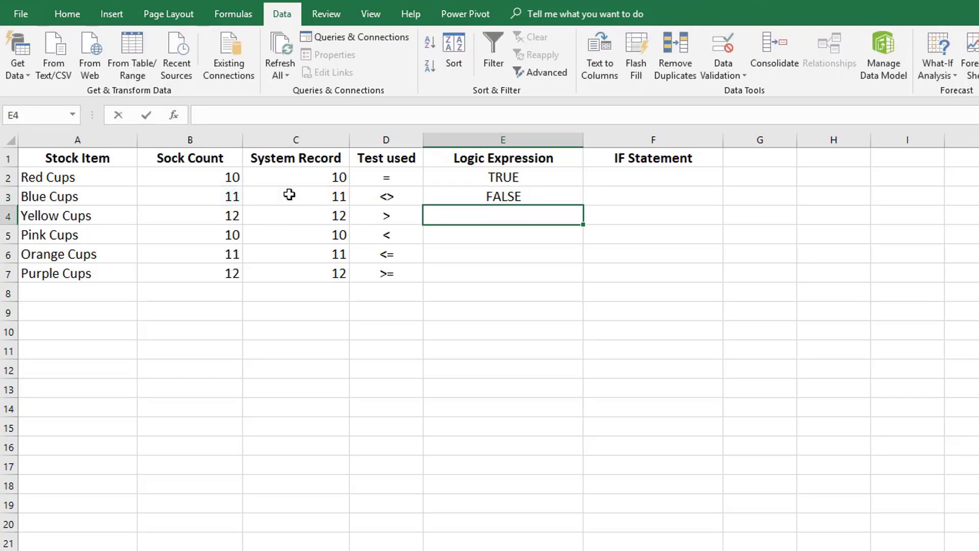
- Enter the greater-than test =B4>C4 in the Logic Expression cell E4 for Yellow Cups
text(=)
click(200, 215)
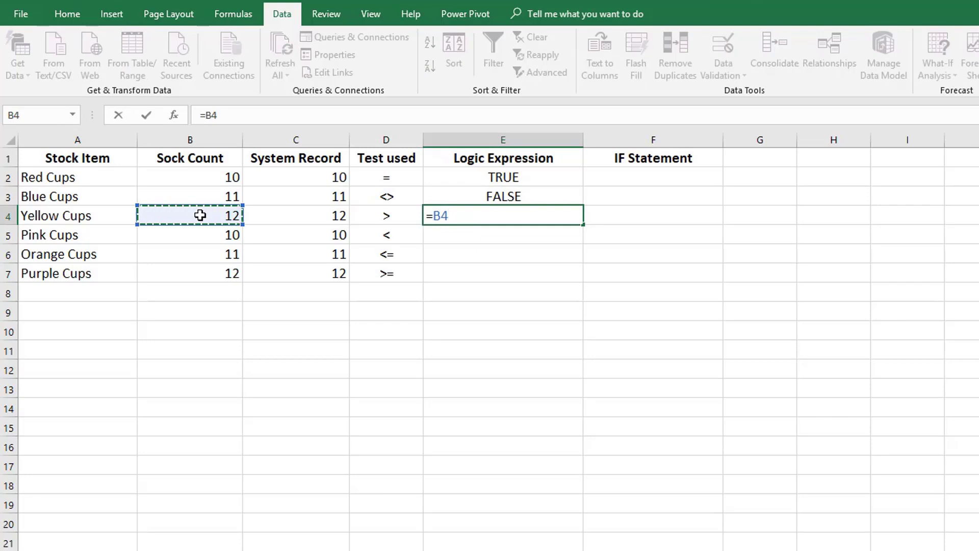
text(>)
click(302, 218)
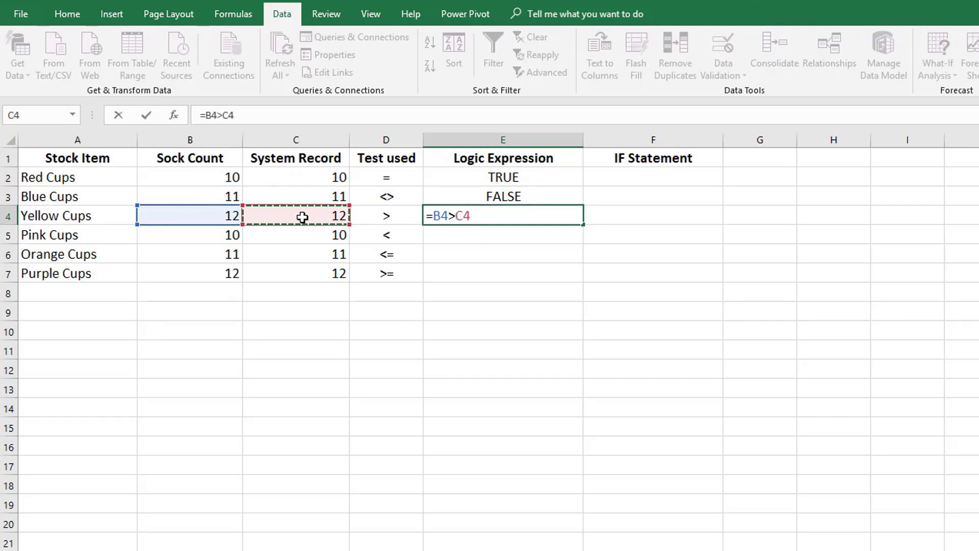
key(Return)
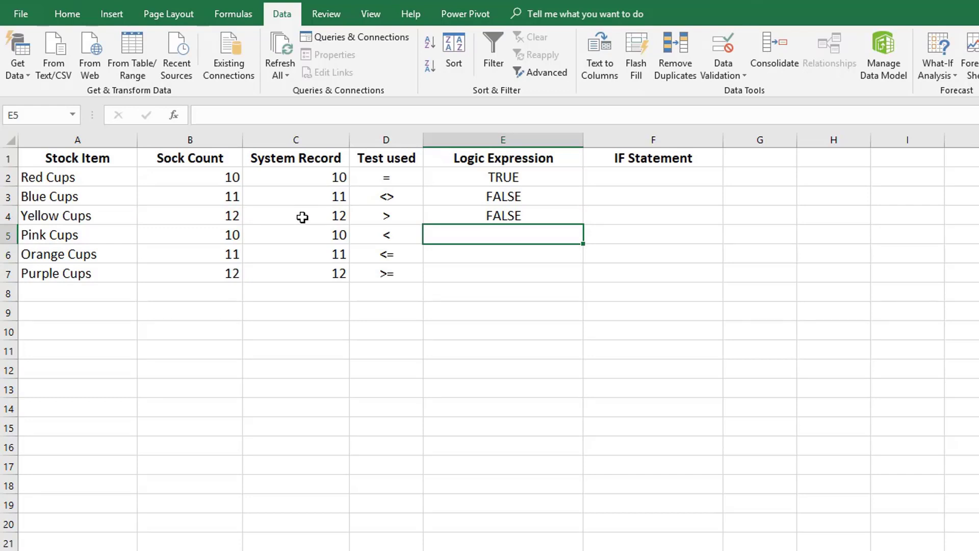
- Enter the less-than test =B5<C5 in the Logic Expression cell E5 for Pink Cups
text(=)
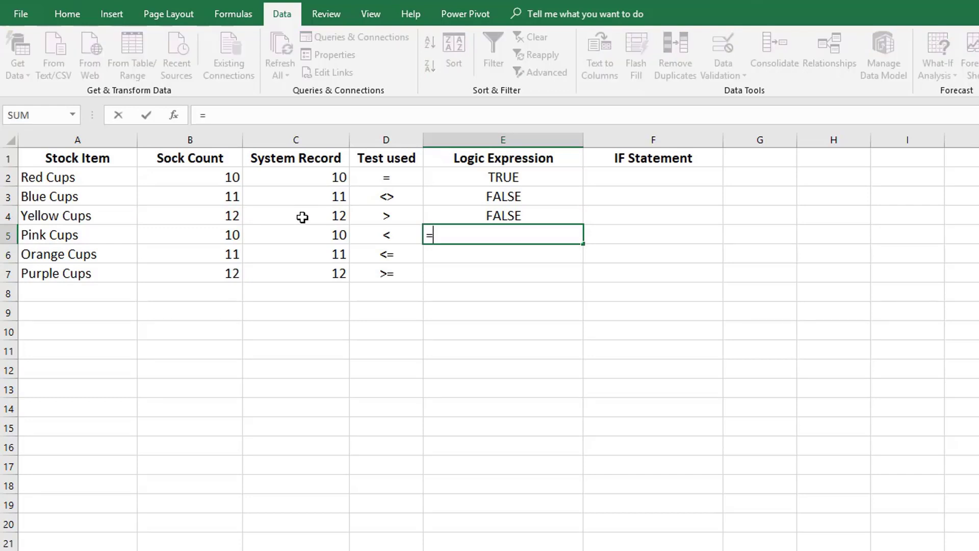
click(199, 233)
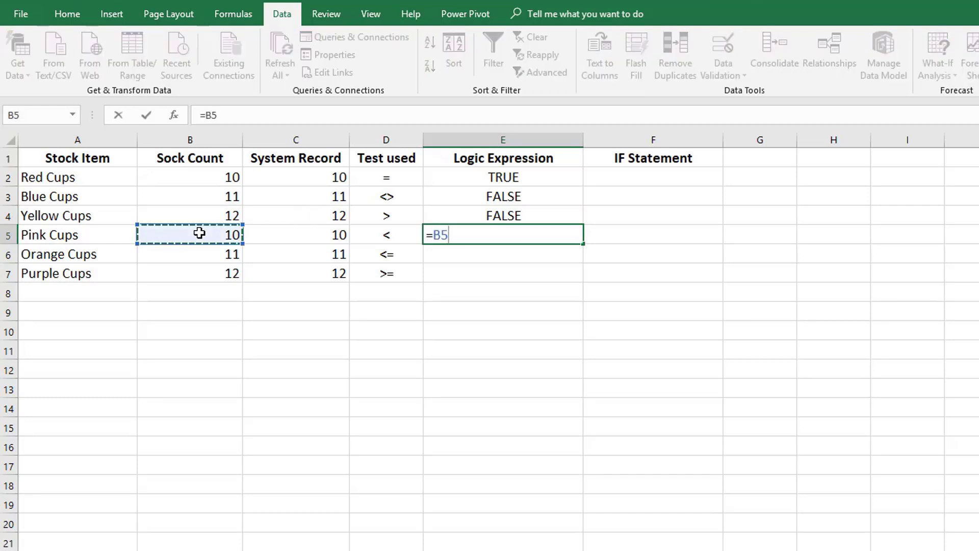
text(<)
click(289, 235)
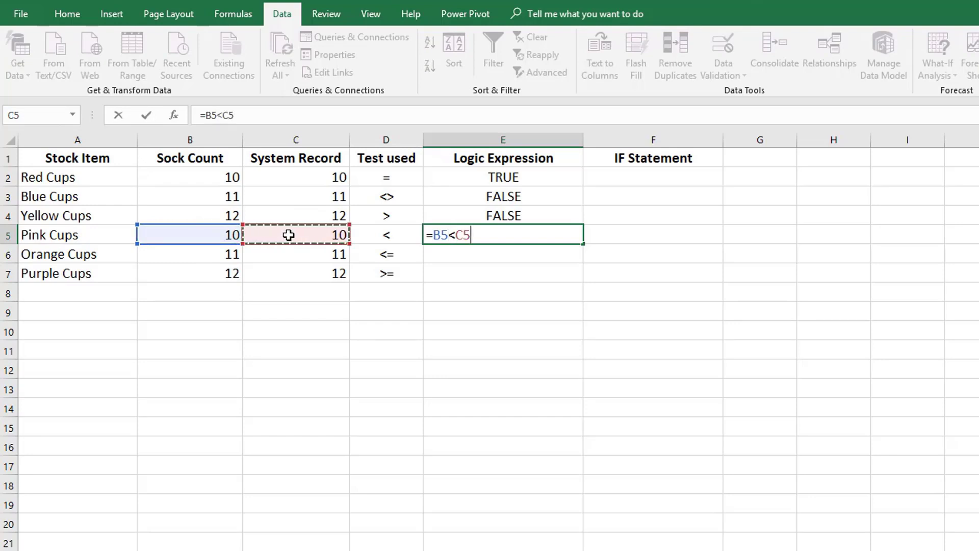
key(Return)
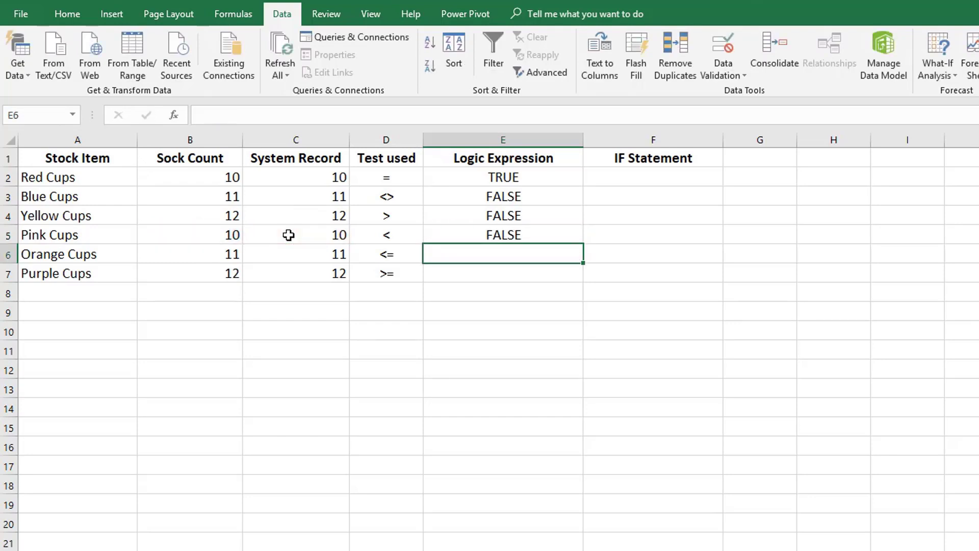
- Enter the less-than-or-equal test =B6<=C6 in the Logic Expression cell E6 for Orange Cups
text(=)
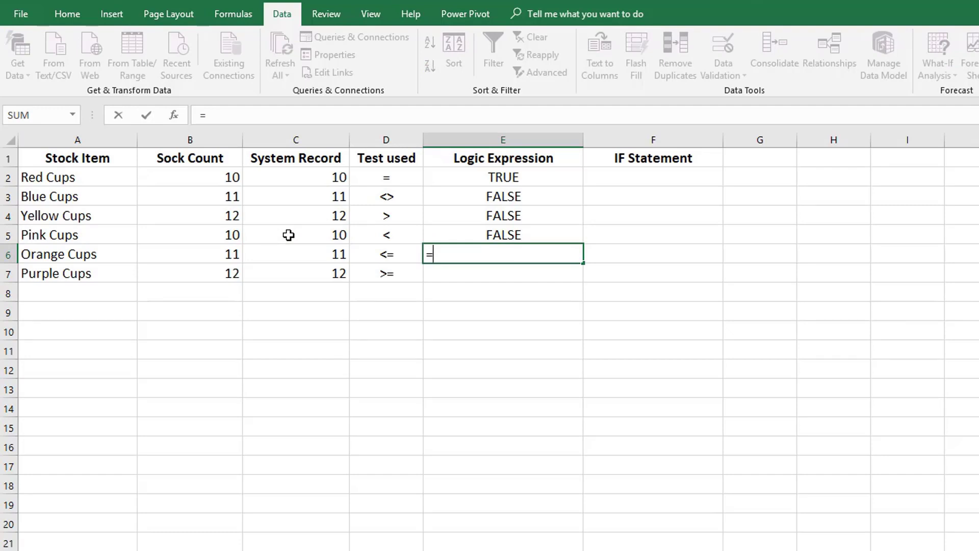
click(225, 254)
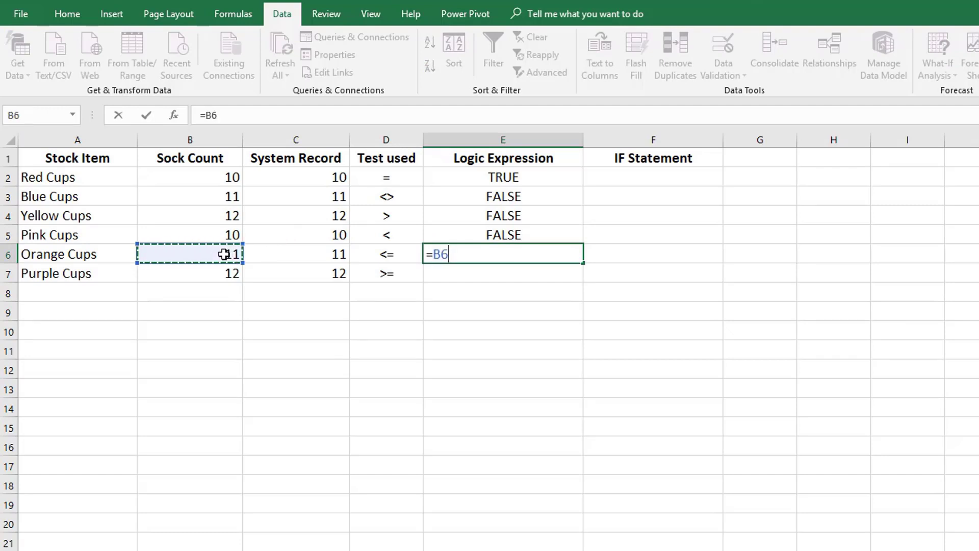
text(<=)
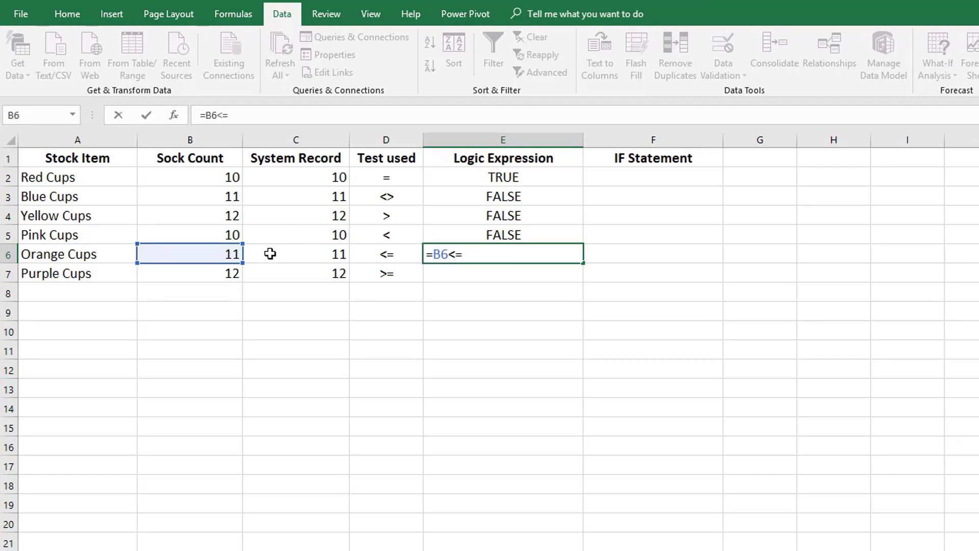
click(286, 252)
key(Return)
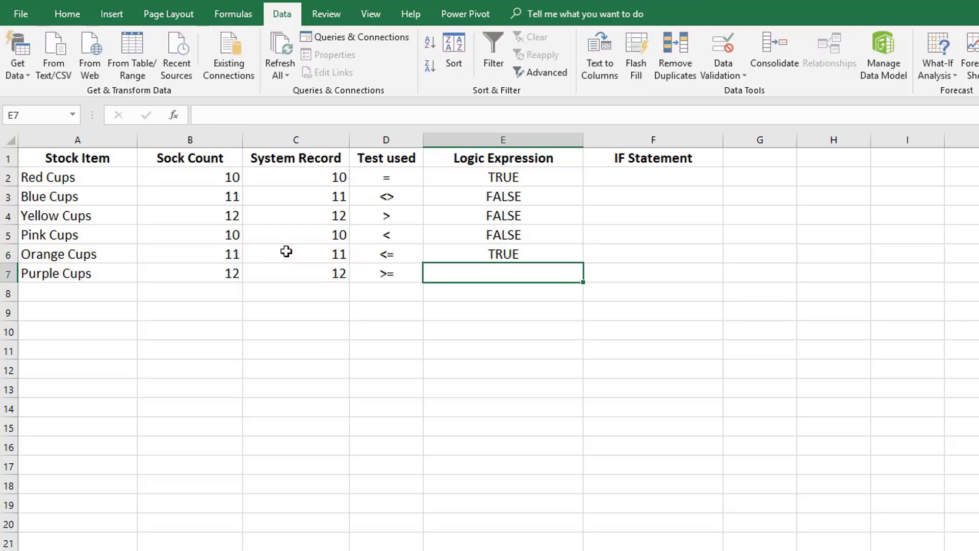
- Enter the greater-than-or-equal test =B7>=C7 in the Logic Expression cell E7 for Purple Cups
text(=)
click(209, 271)
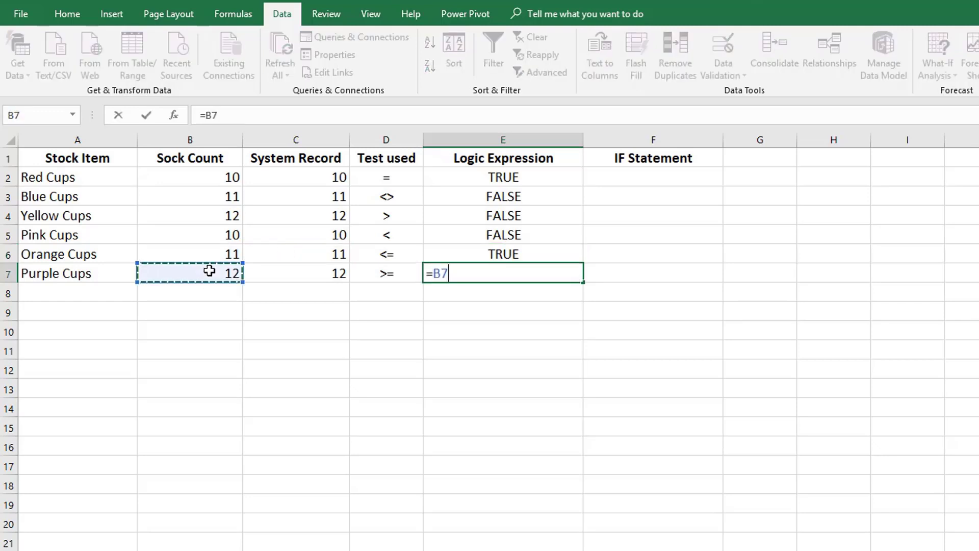
text(>=)
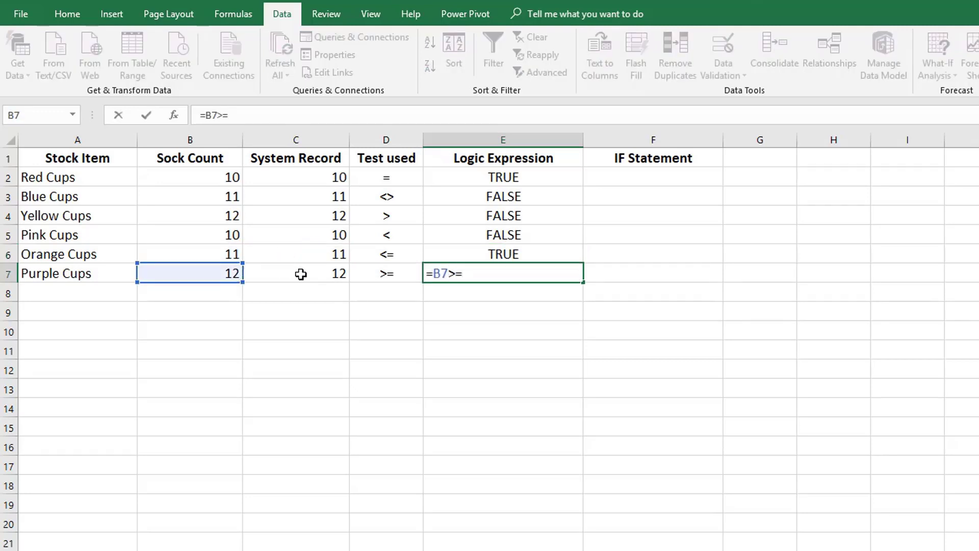
click(301, 274)
key(Return)
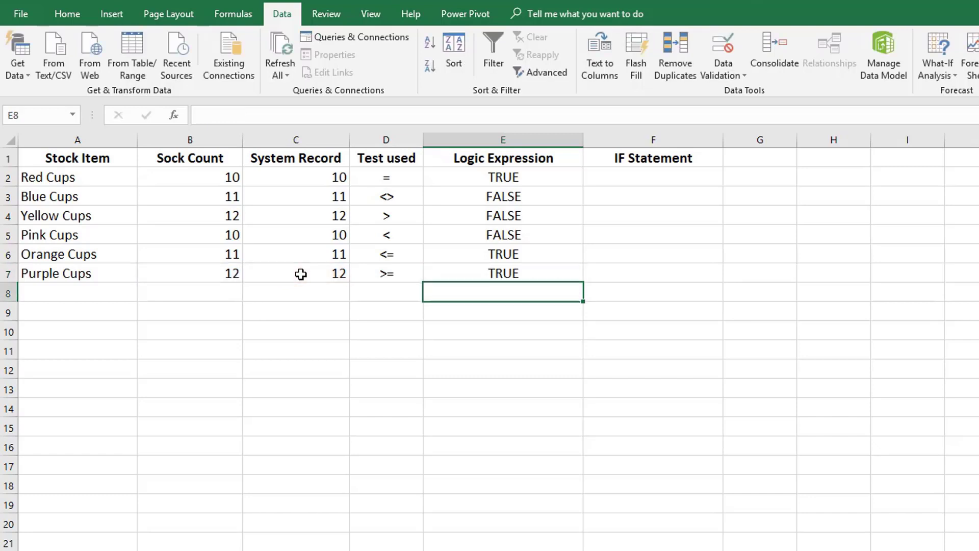
drag(531, 177, 528, 274)
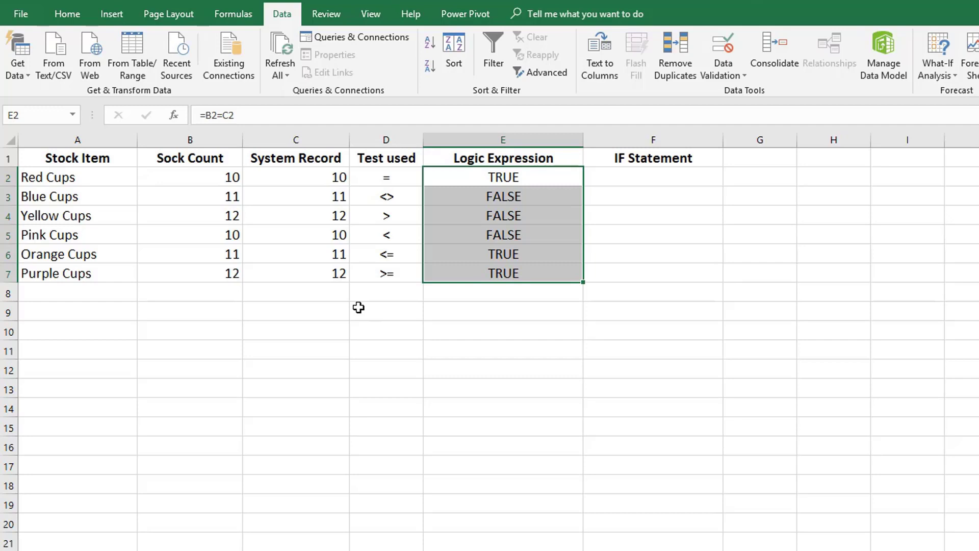
drag(455, 181, 451, 275)
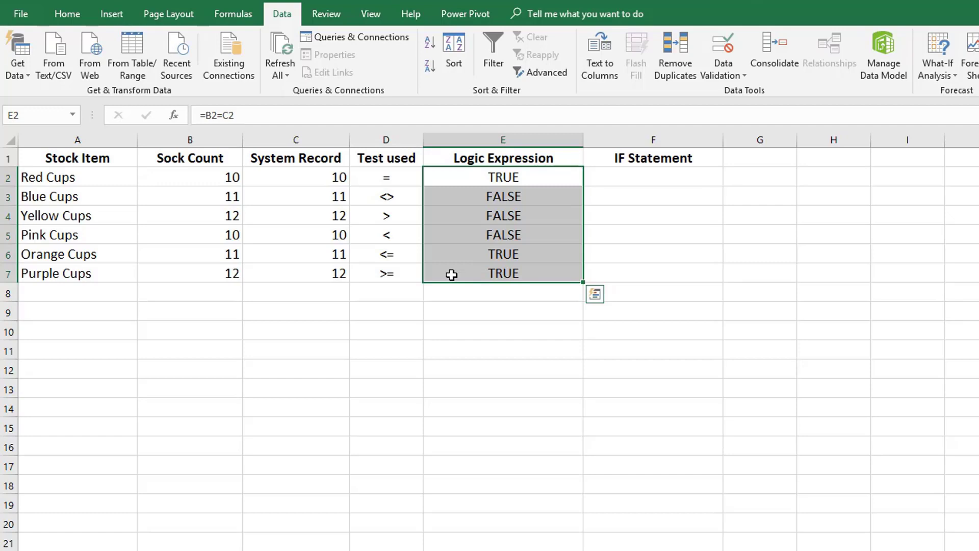
- Enter the formula =IF(B2=C2,"match","not match") in the IF Statement cell F2 for Red Cups
click(674, 175)
text(=if)
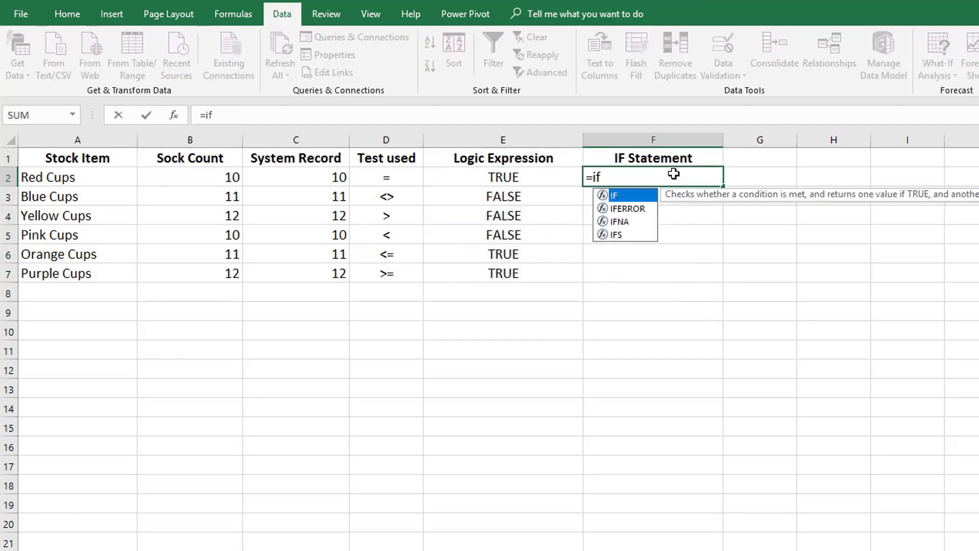
key(Tab)
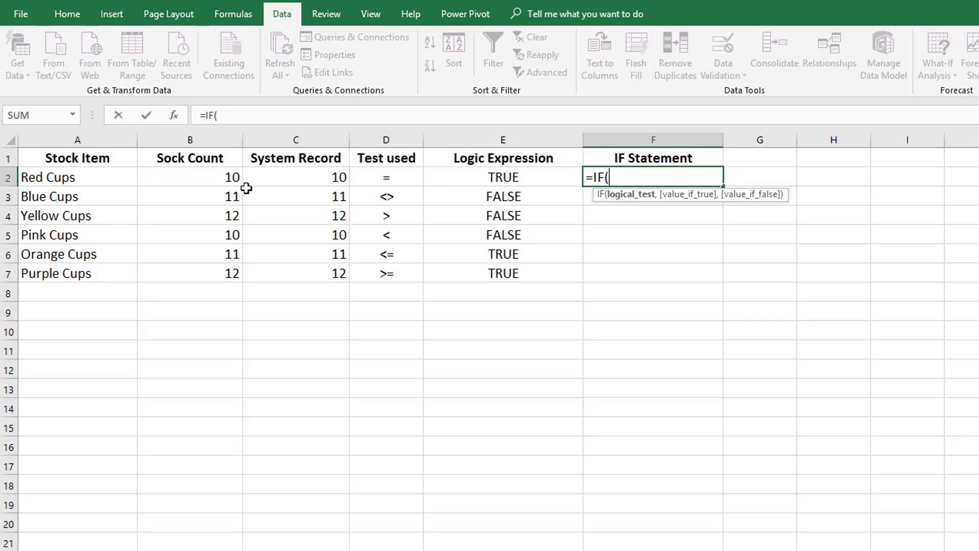
click(208, 177)
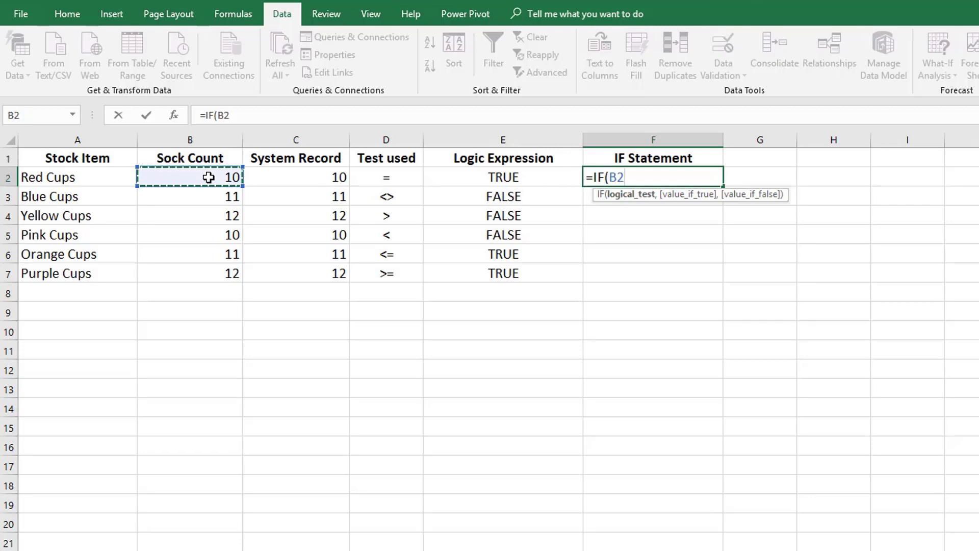
text(=)
click(303, 175)
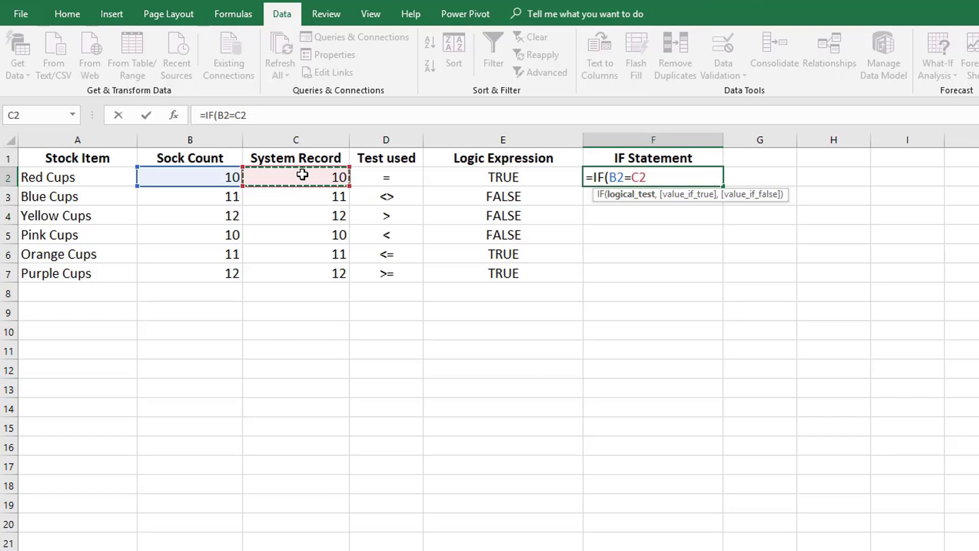
text(,)
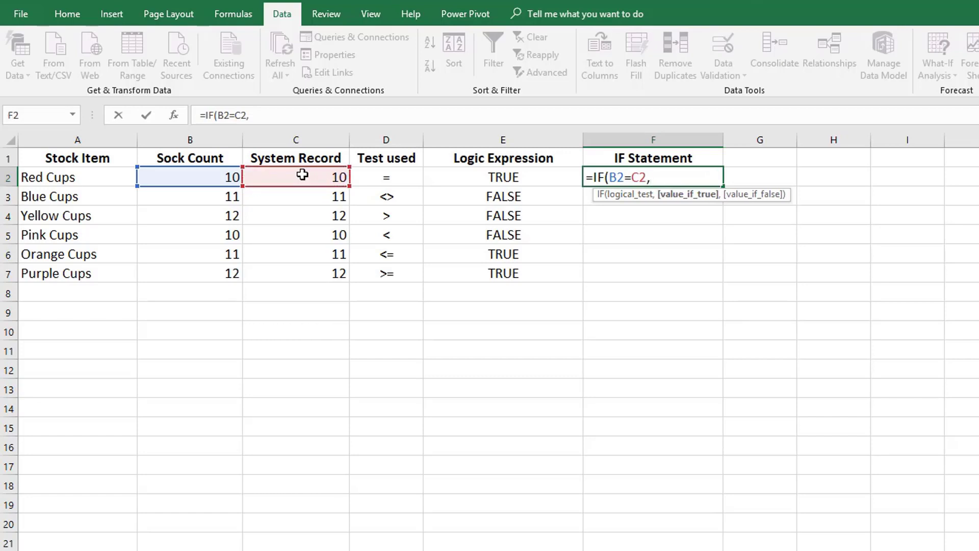
text("match")
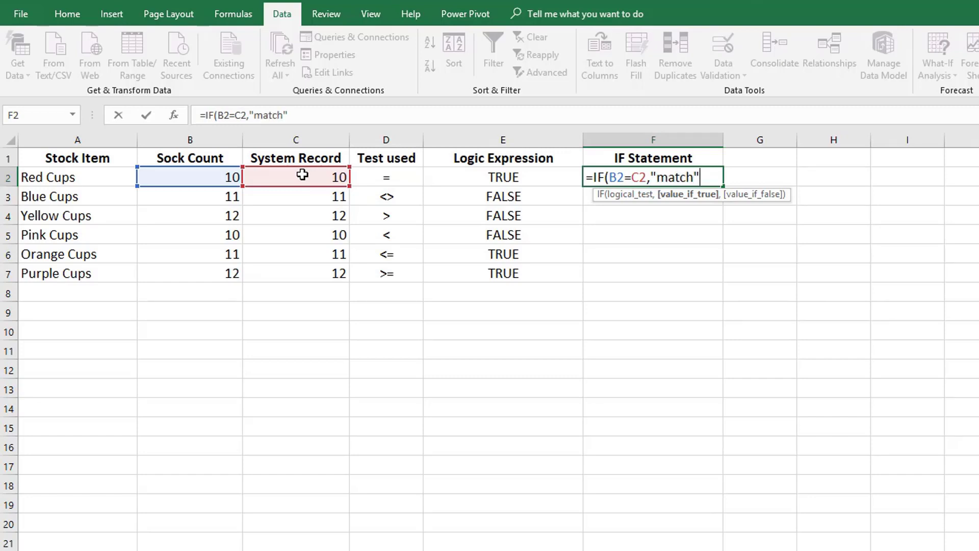
text(,)
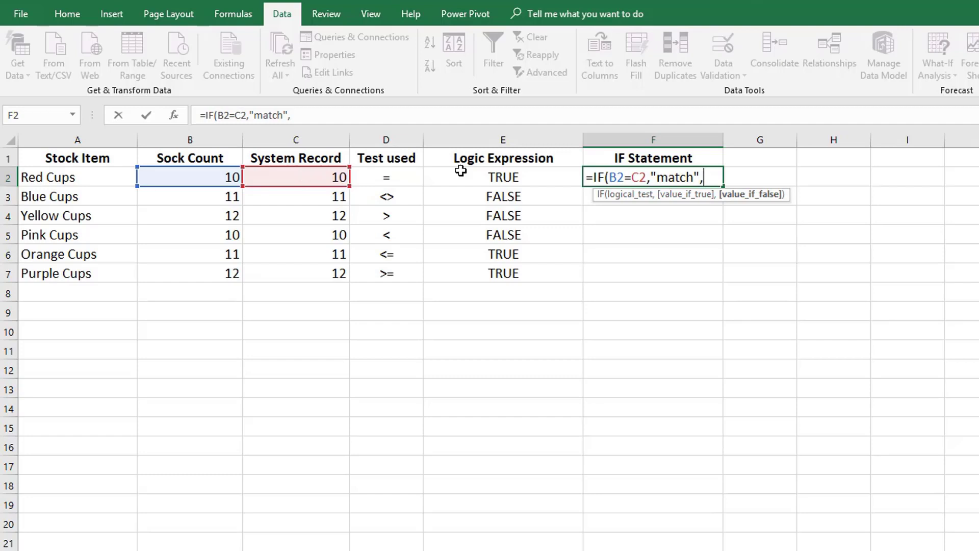
text(")
text(not m)
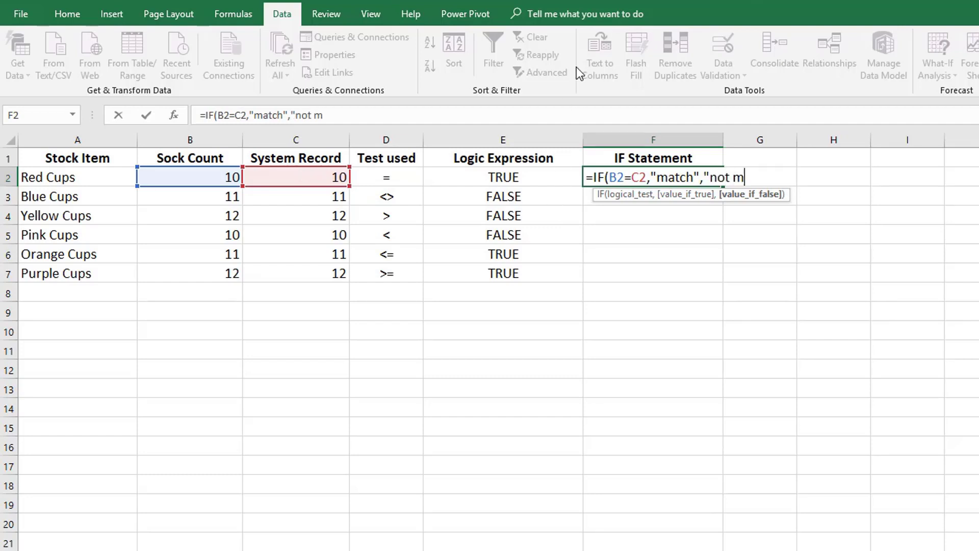
text(atch"))
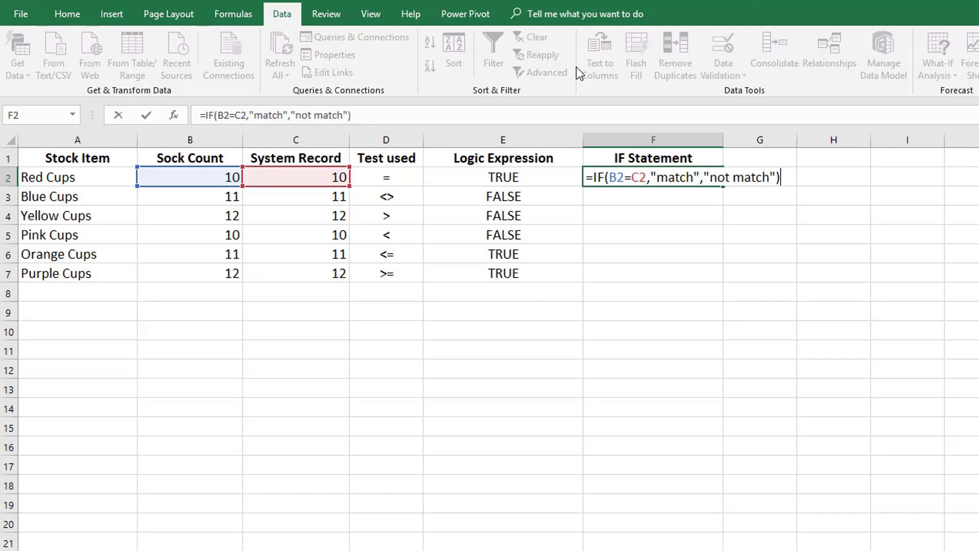
key(Return)
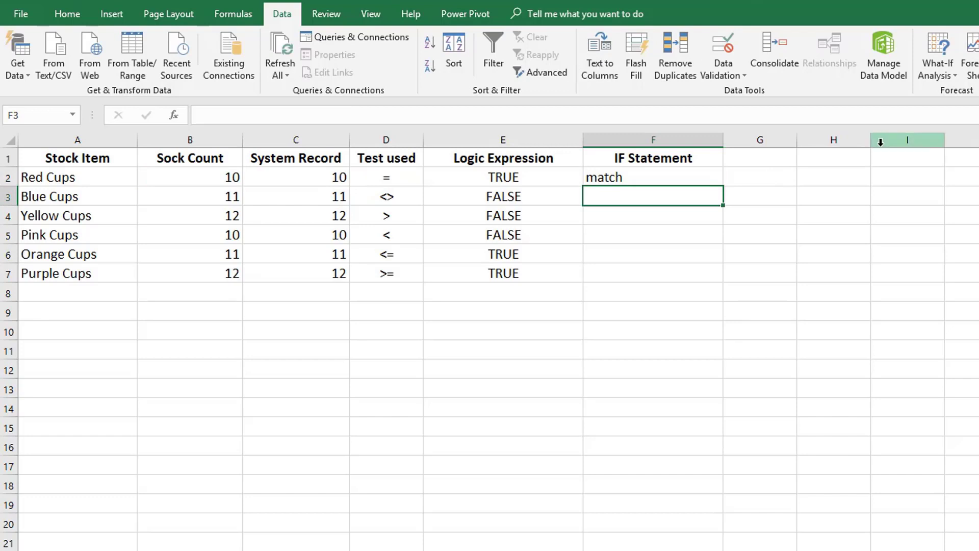
- Set the System Record value for Red Cups in C2 to 12 and check the formulas in E2 and F2
click(667, 178)
click(305, 179)
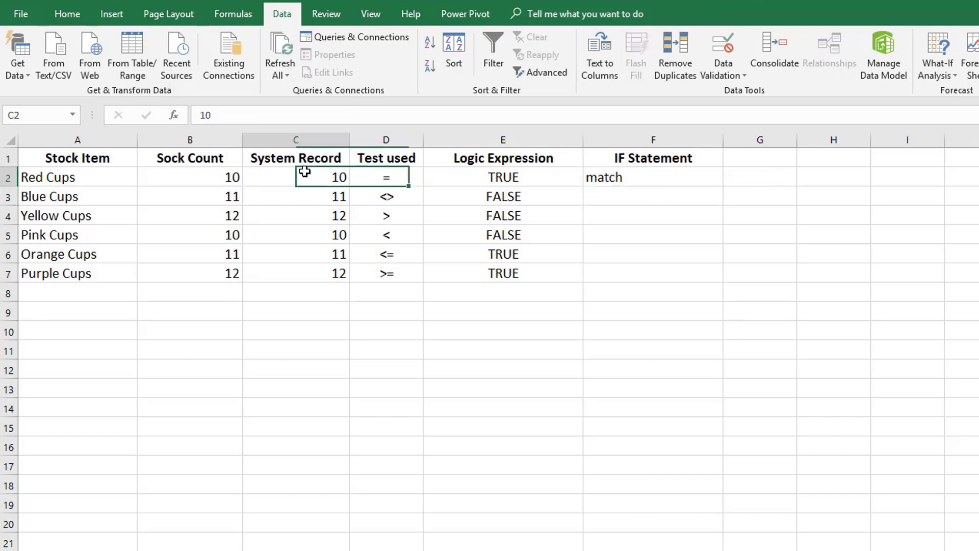
text(12)
key(Return)
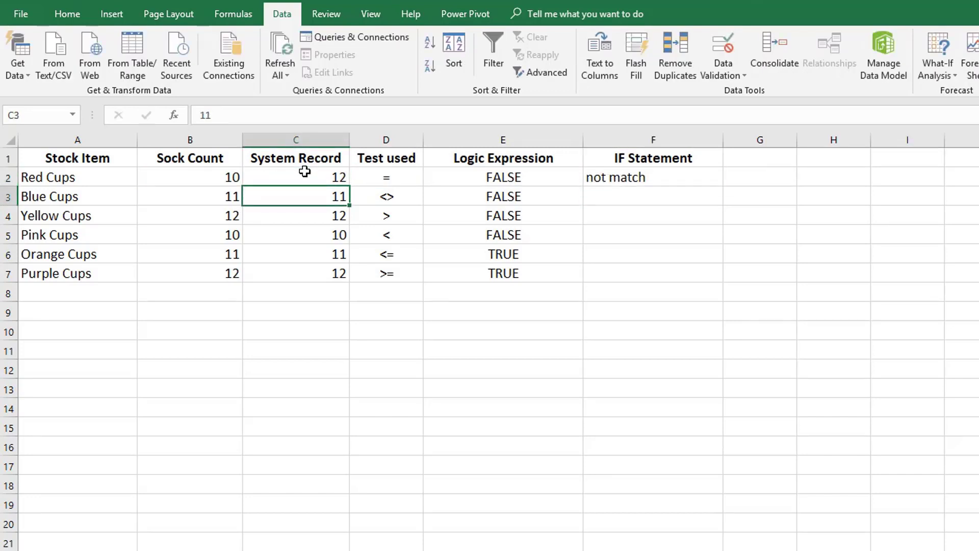
click(468, 175)
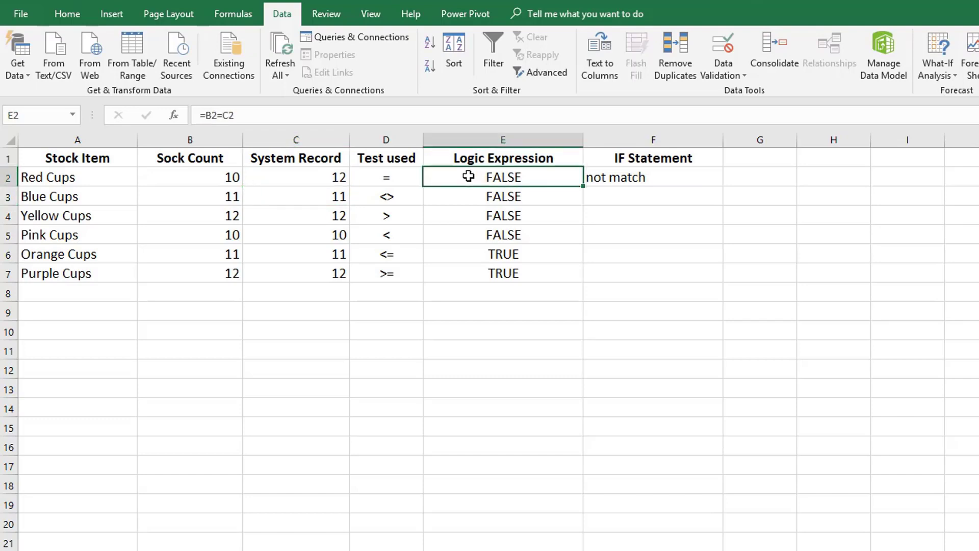
click(616, 179)
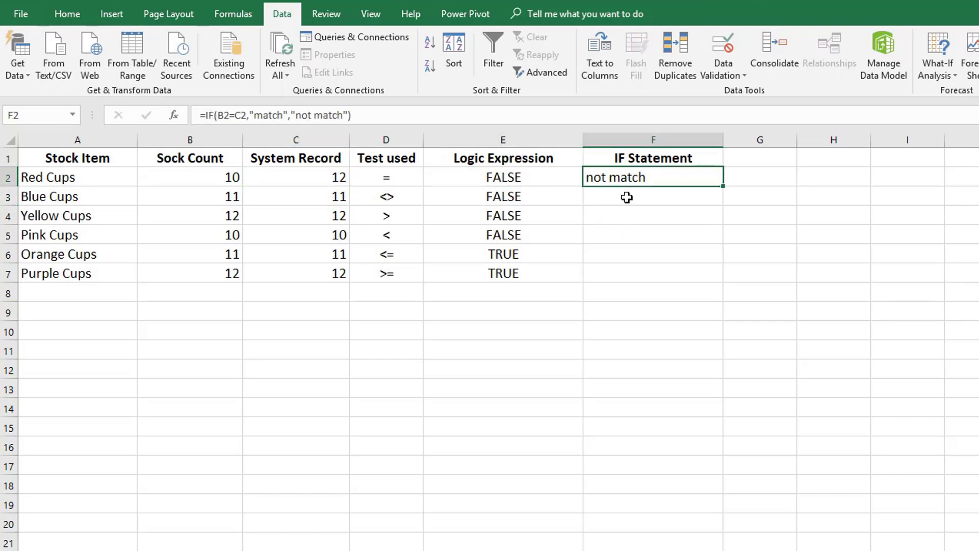
click(627, 198)
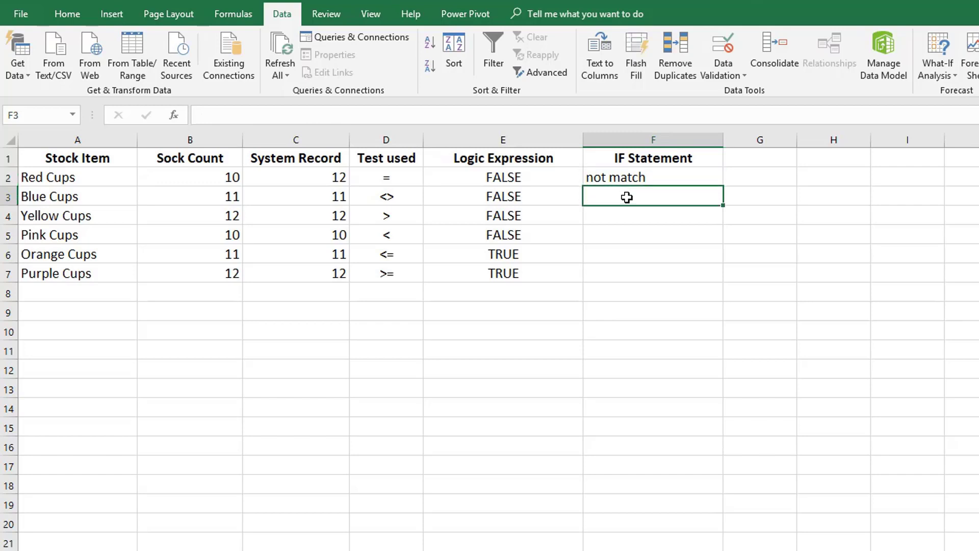
text(=if()
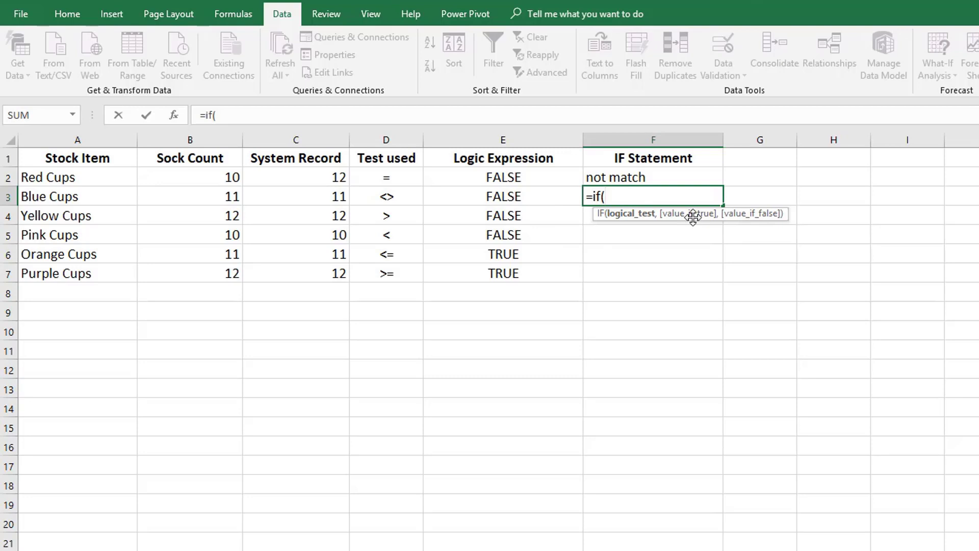
key(BackSpace)
key(BackSpace)
key(BackSpace)
key(BackSpace)
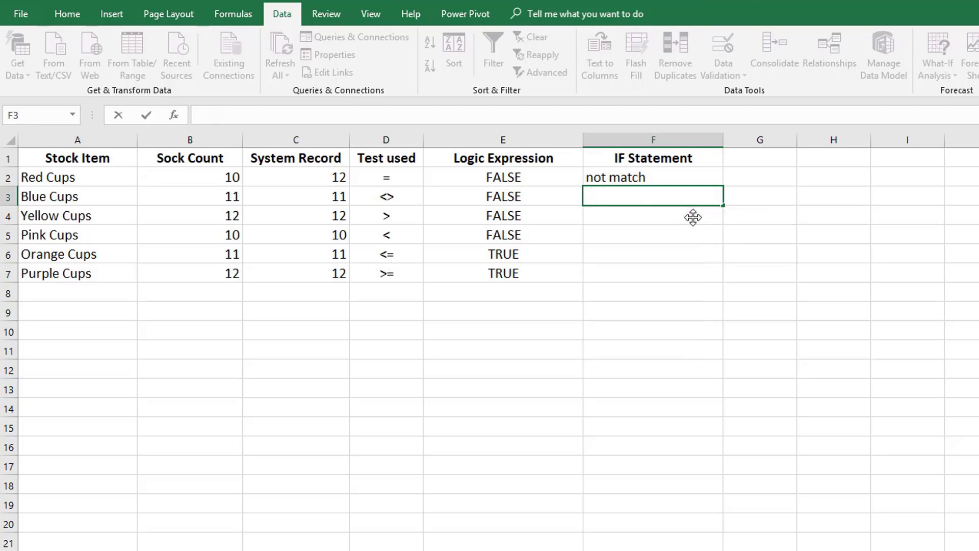
key(Return)
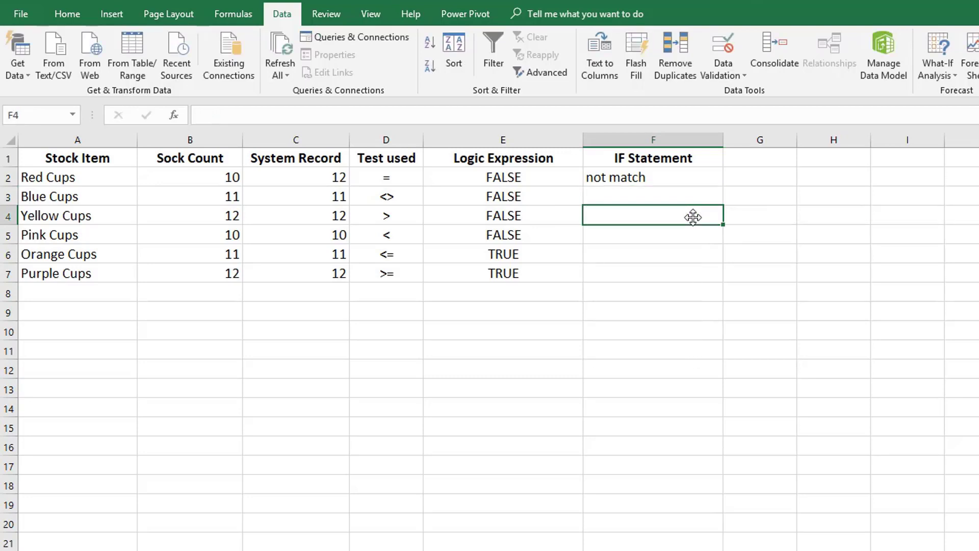